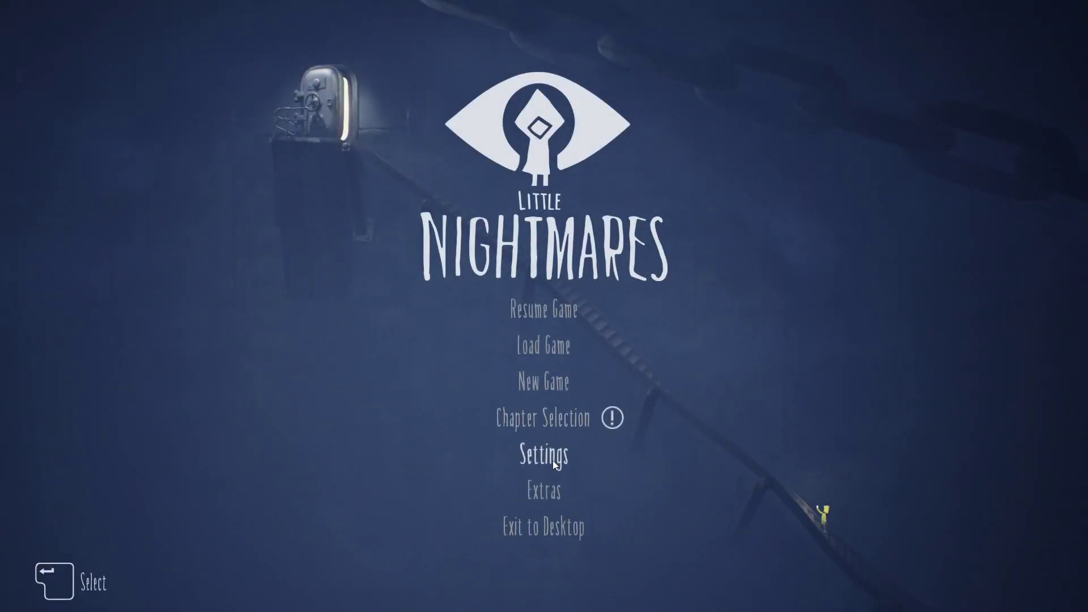
# Lower the master volume to about half, then start a New Game to reach save-slot selection
pyautogui.click(554, 460)
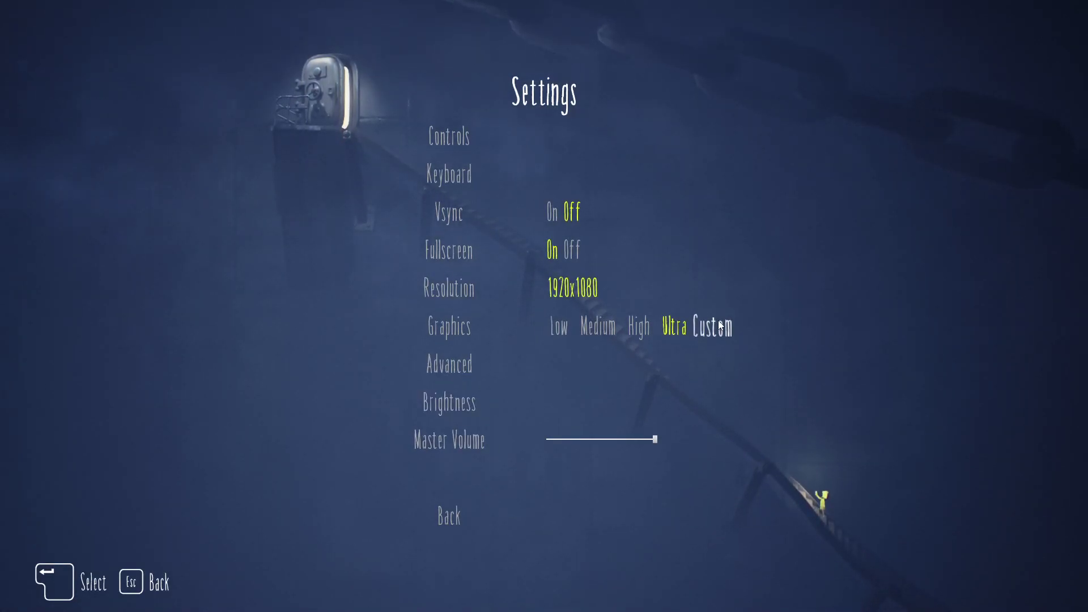
pyautogui.moveTo(654, 440); pyautogui.dragTo(609, 439)
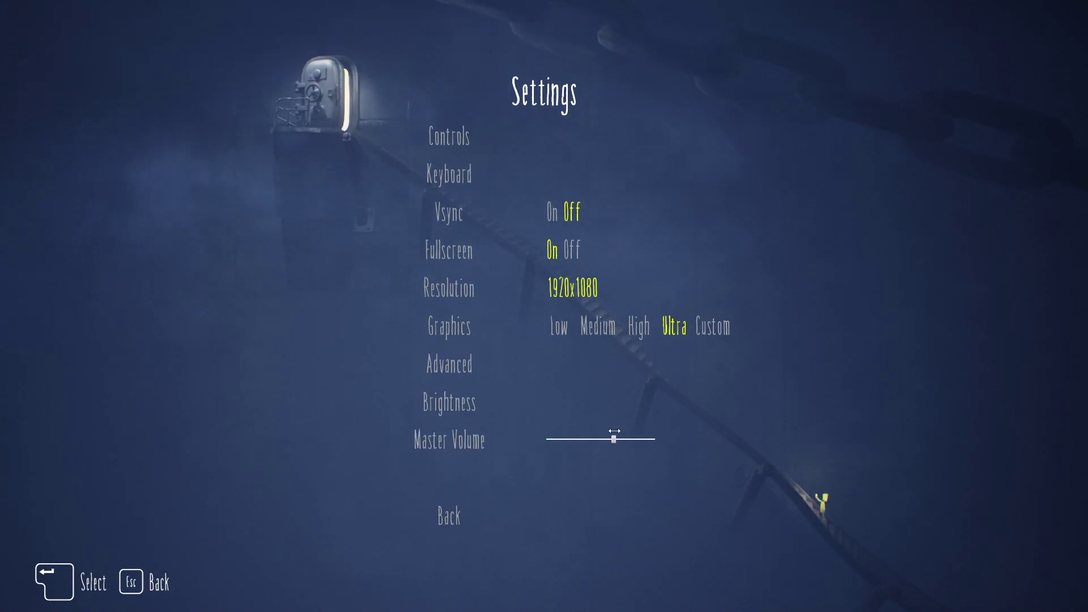
pyautogui.click(447, 522)
pyautogui.click(544, 381)
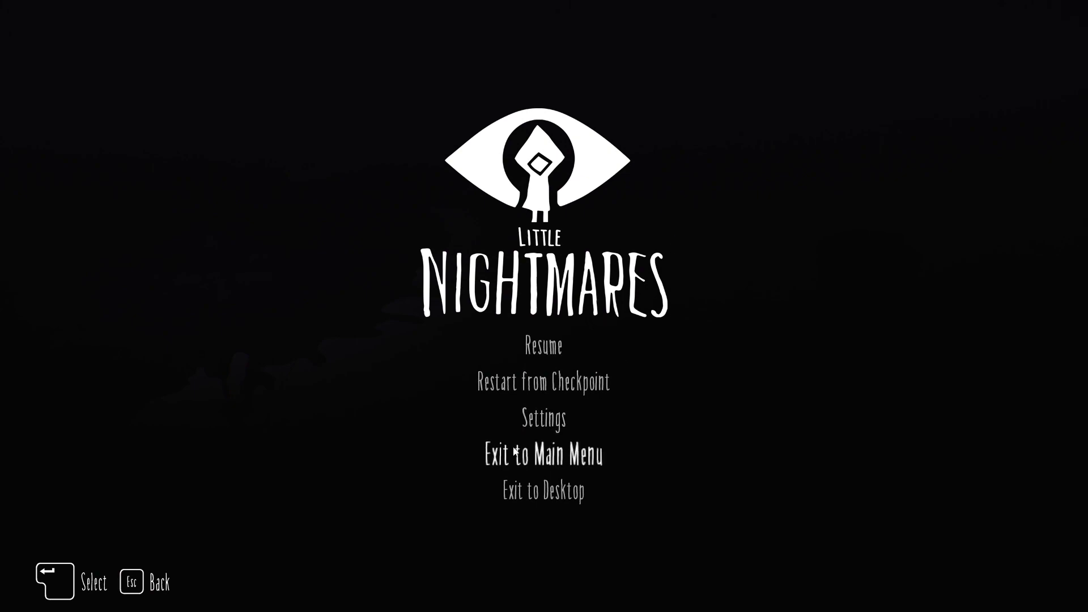
# Raise the brightness slider in Settings to maximum and confirm it
pyautogui.click(545, 418)
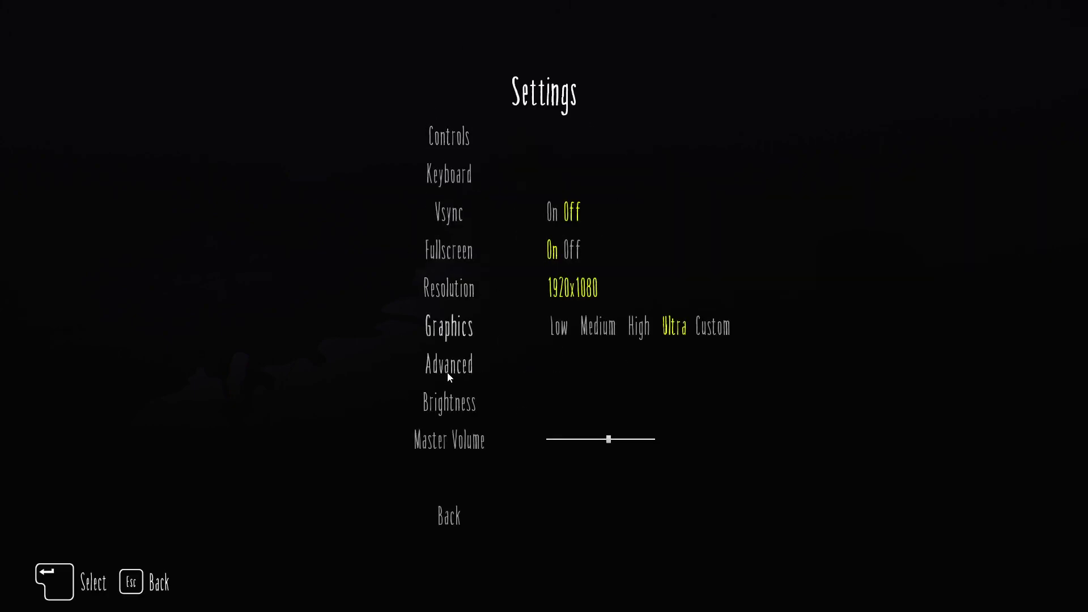
pyautogui.click(449, 403)
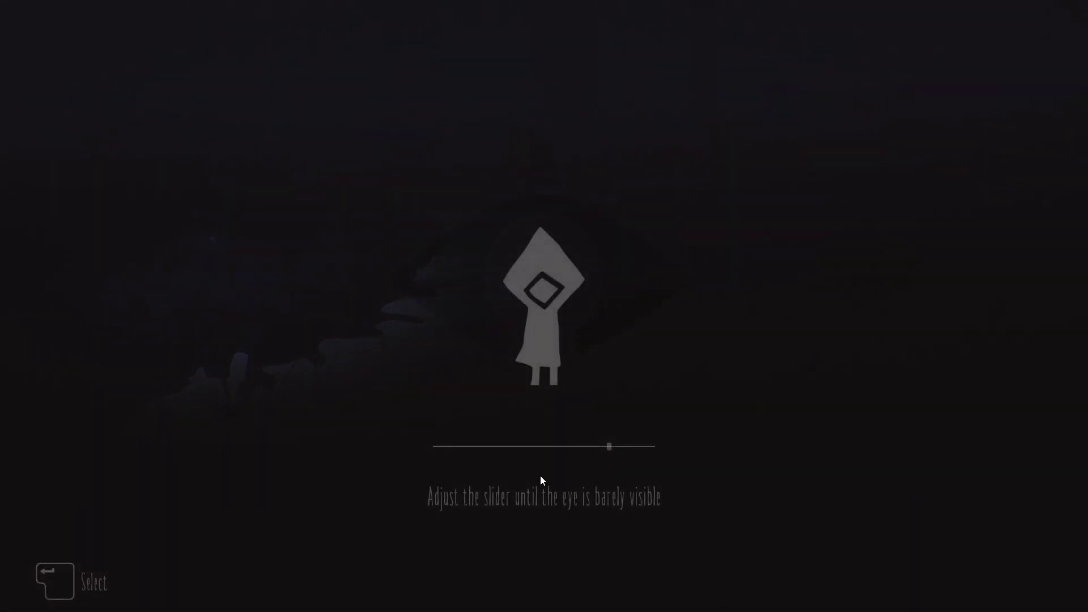
pyautogui.press('Right')
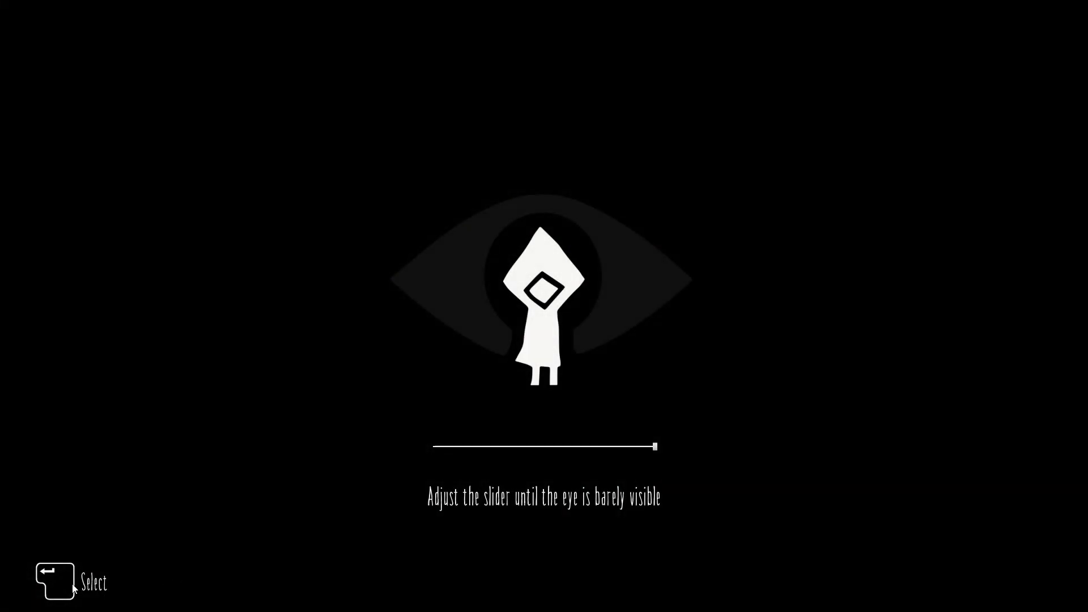
pyautogui.press('Return')
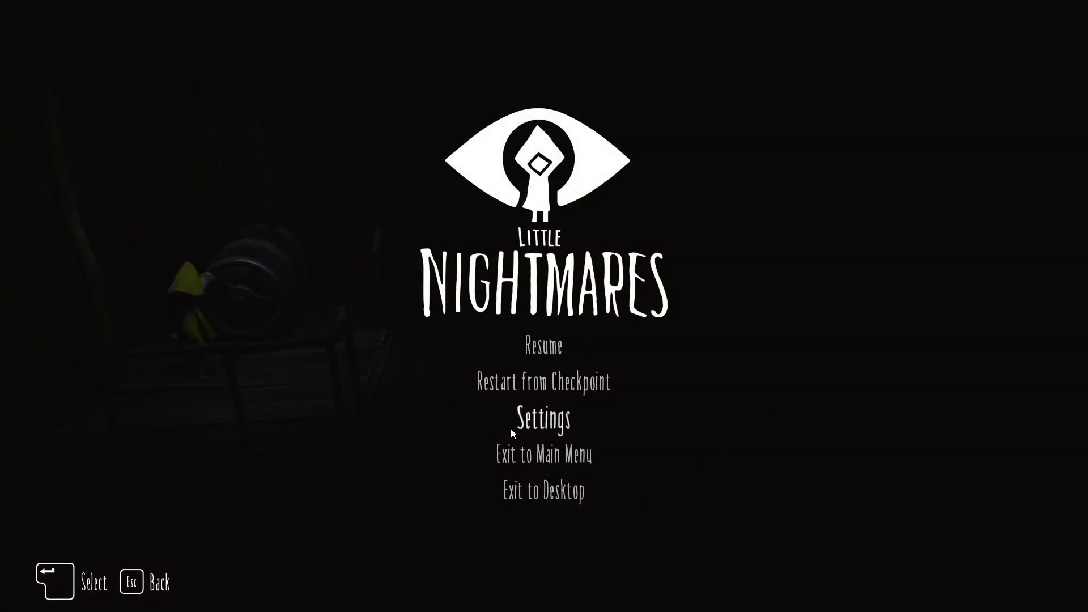
# Lower the brightness until the eye behind the hooded figure is barely visible, and confirm
pyautogui.click(511, 427)
pyautogui.click(446, 402)
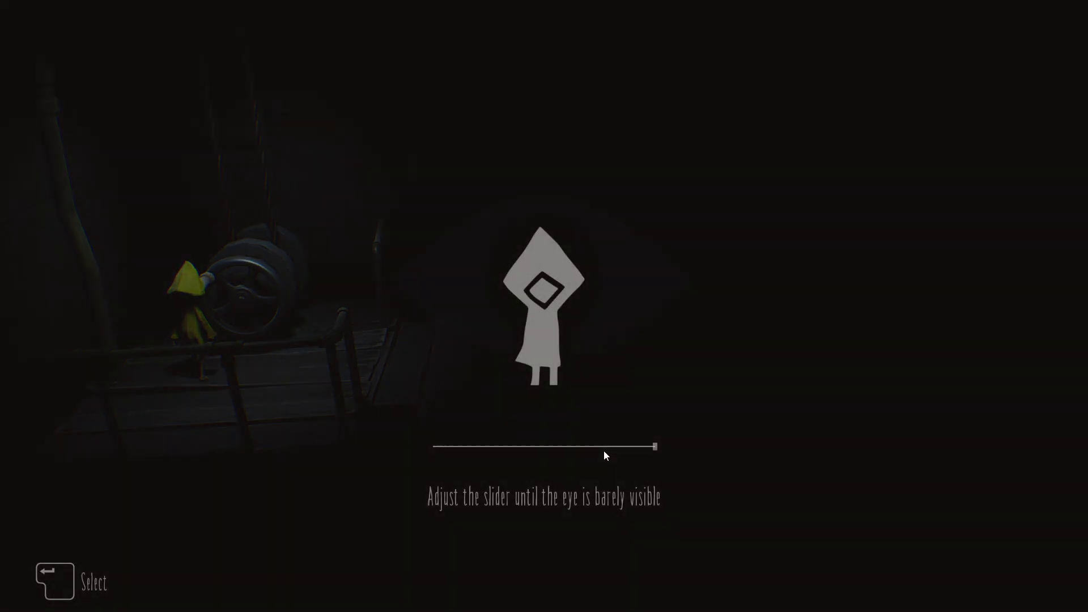
pyautogui.click(584, 447)
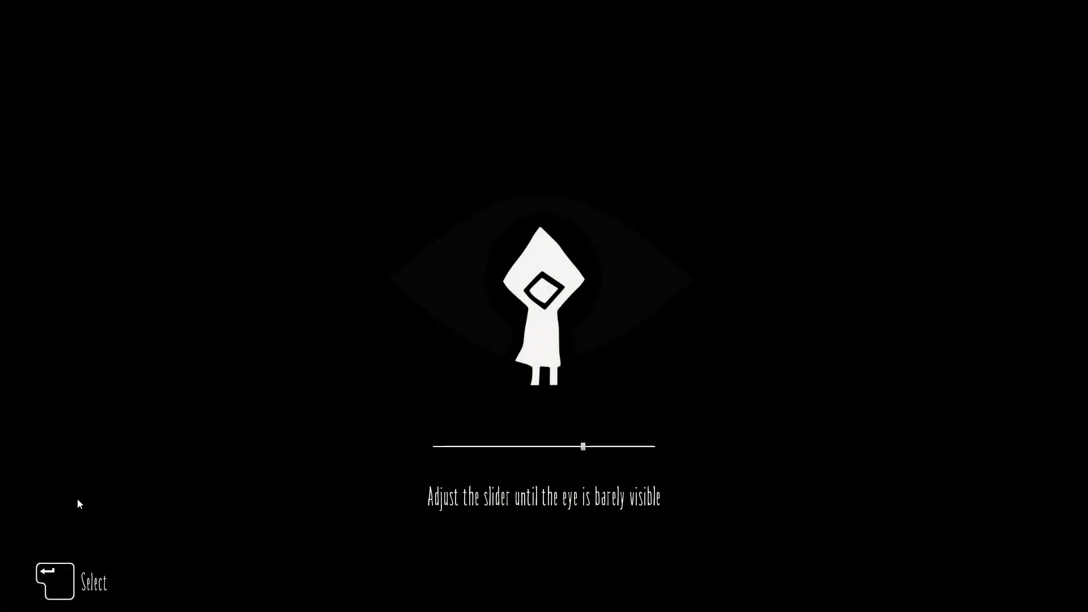
pyautogui.press('Return')
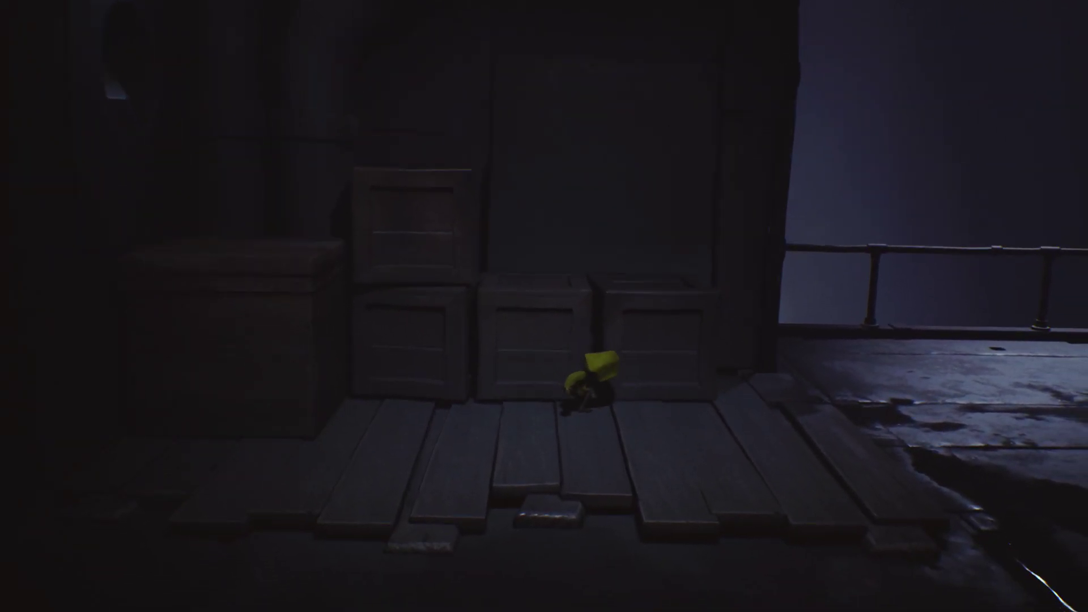
# Drop Six off the crates and run right across the metal floor toward the railing
pyautogui.press('Right')
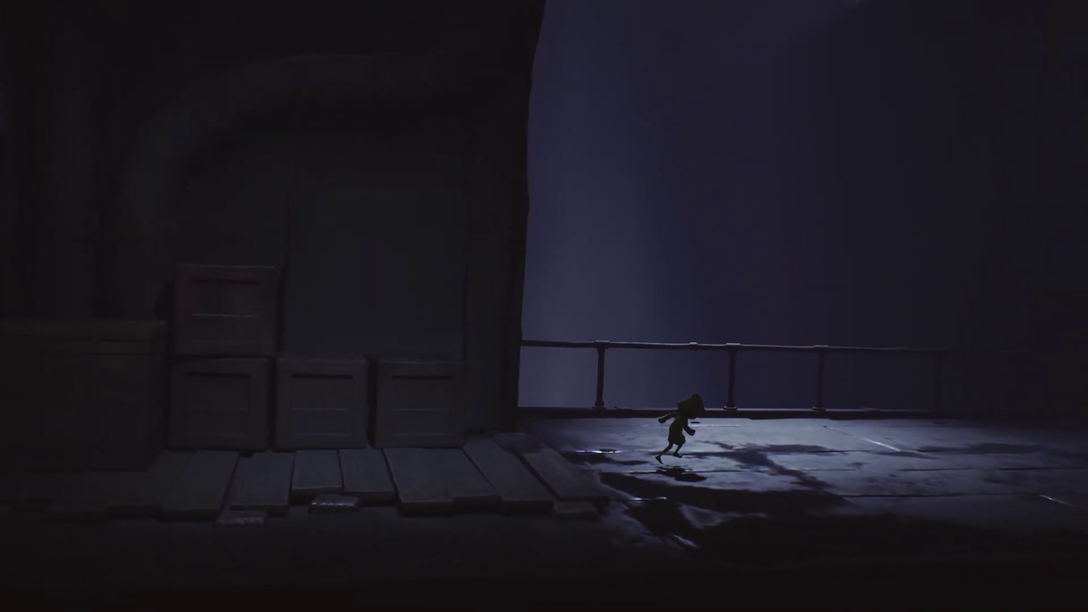
pyautogui.press('Right')
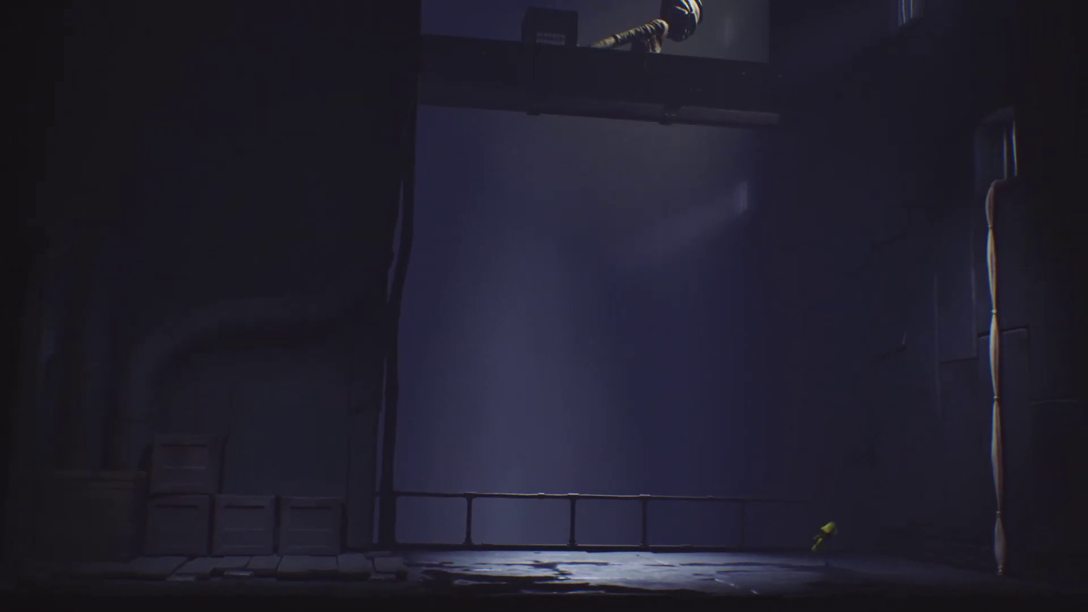
pyautogui.press('Right')
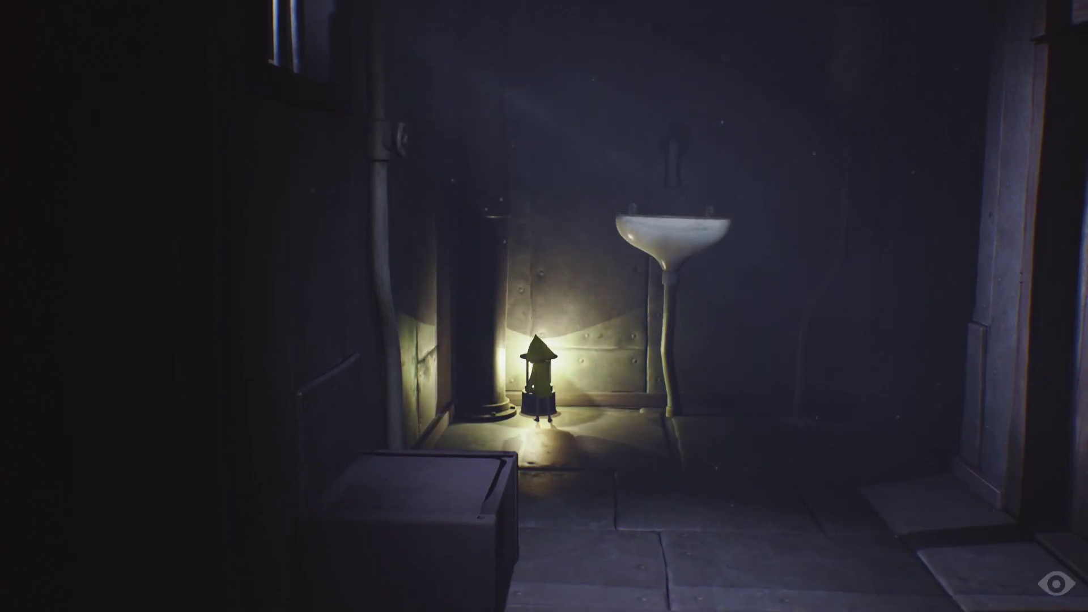
# Walk Six right from the lantern toward the washroom sink
pyautogui.press('Right')
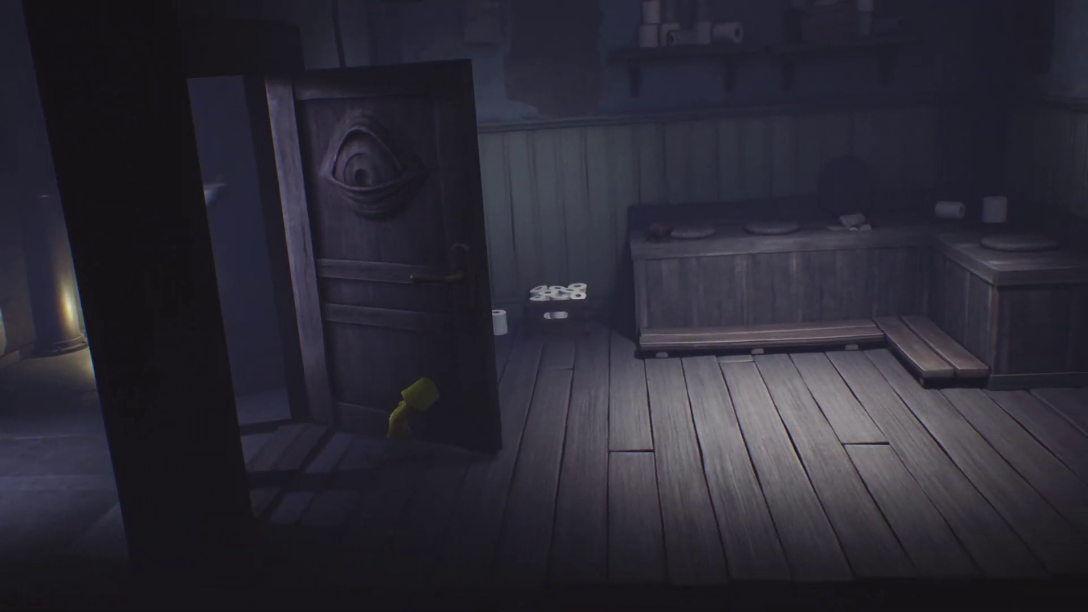
# Walk Six over the bench, left behind the door, then back to face the toilet-roll crate
pyautogui.press('Right')
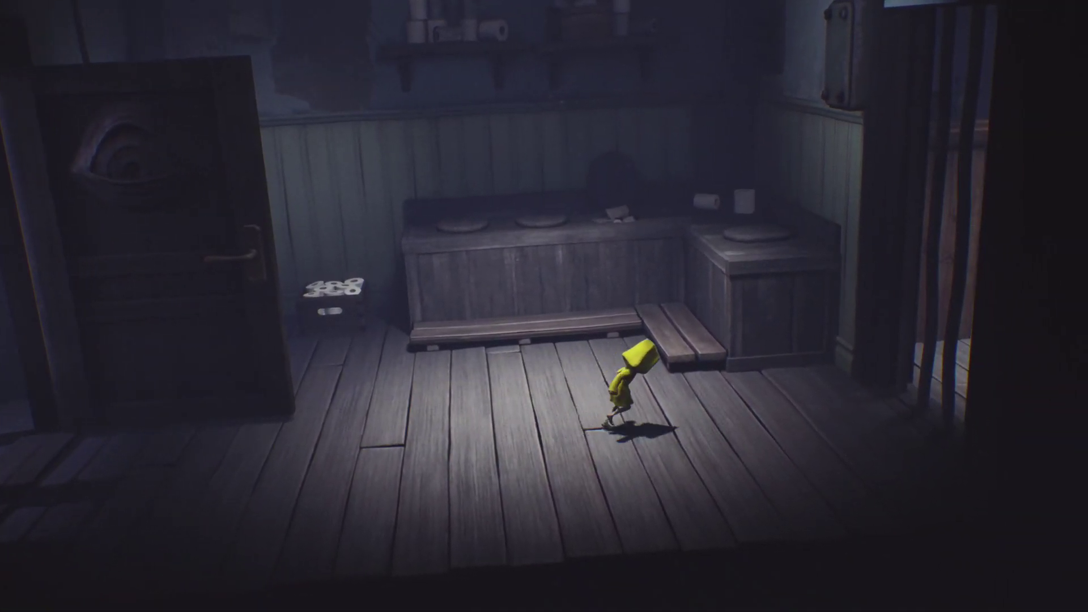
pyautogui.press('Right')
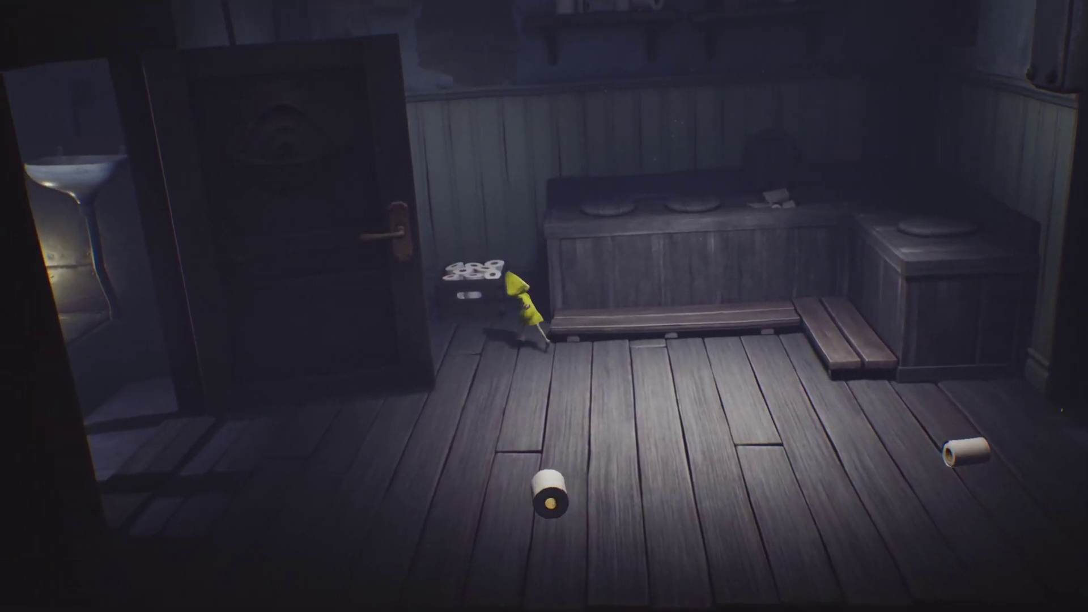
pyautogui.press('Left')
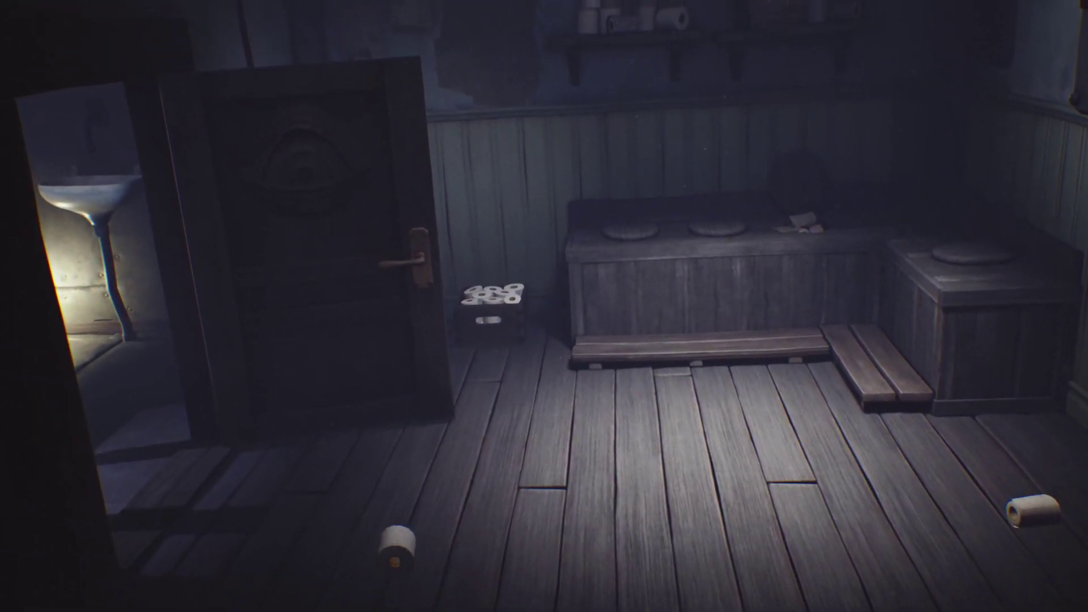
pyautogui.press('Left')
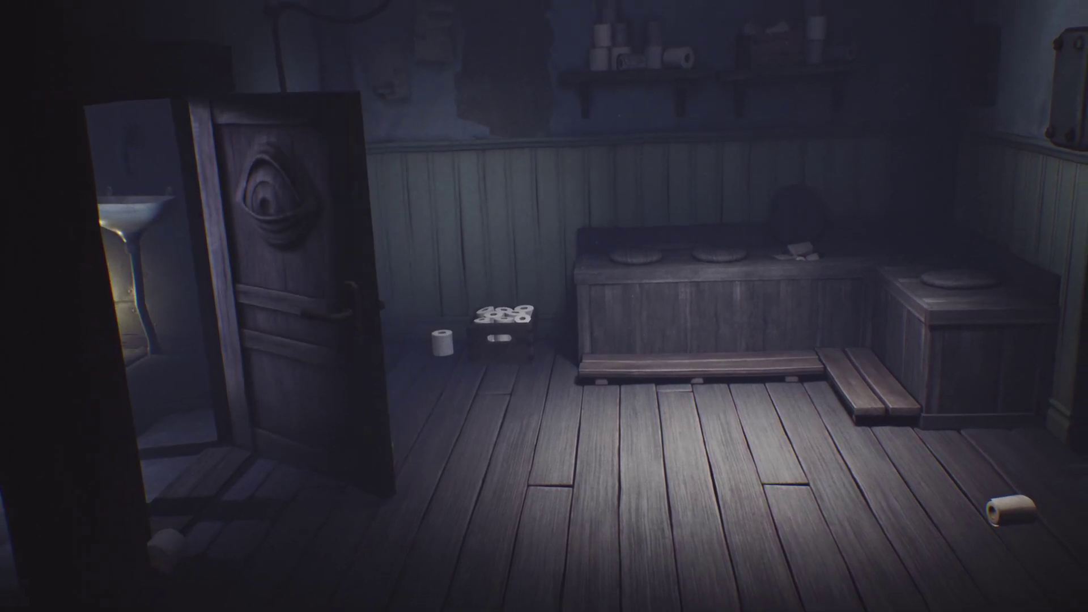
pyautogui.press('Right')
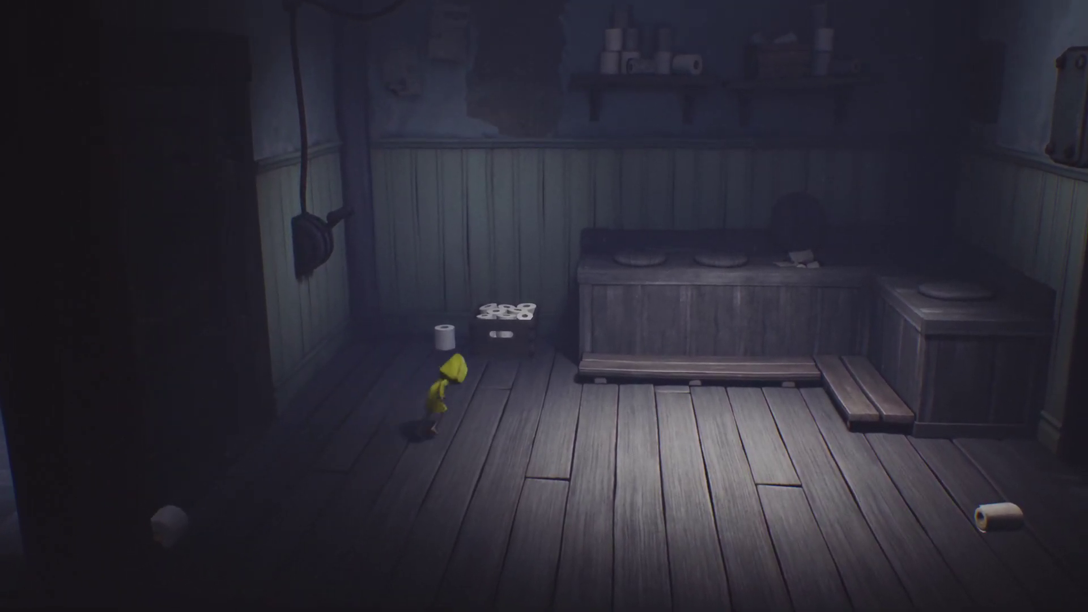
pyautogui.press('Right')
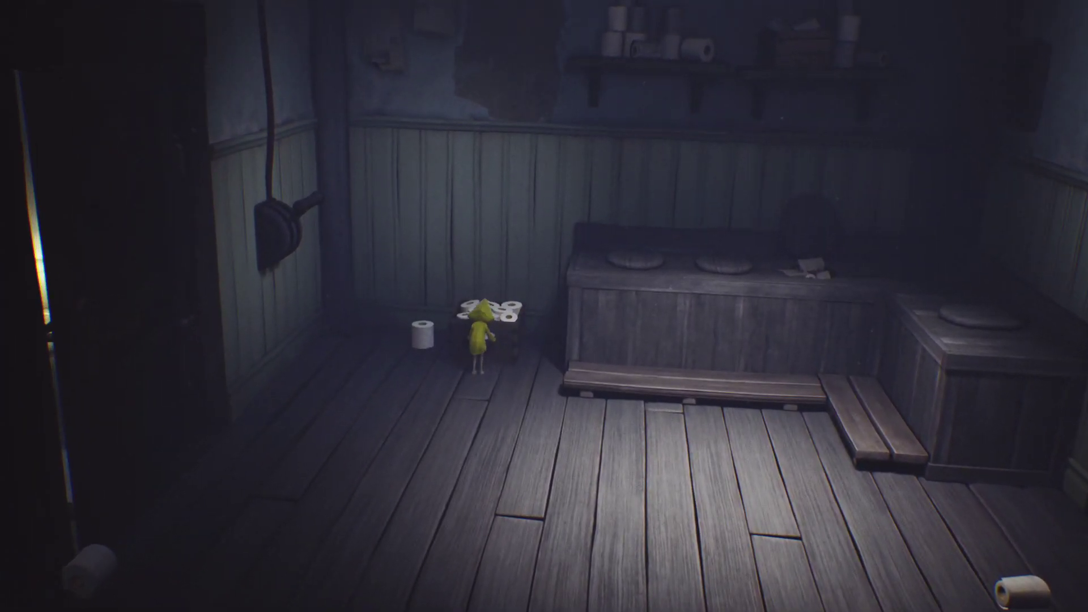
pyautogui.press('Up')
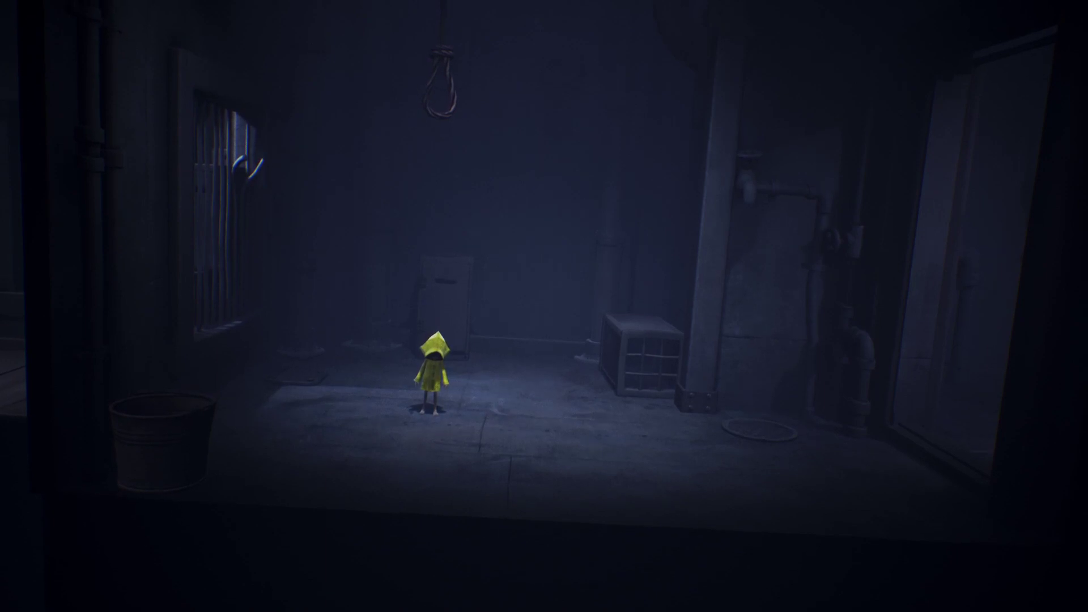
# Bring up the pause menu with Esc while Six stands beneath the noose
pyautogui.press('Escape')
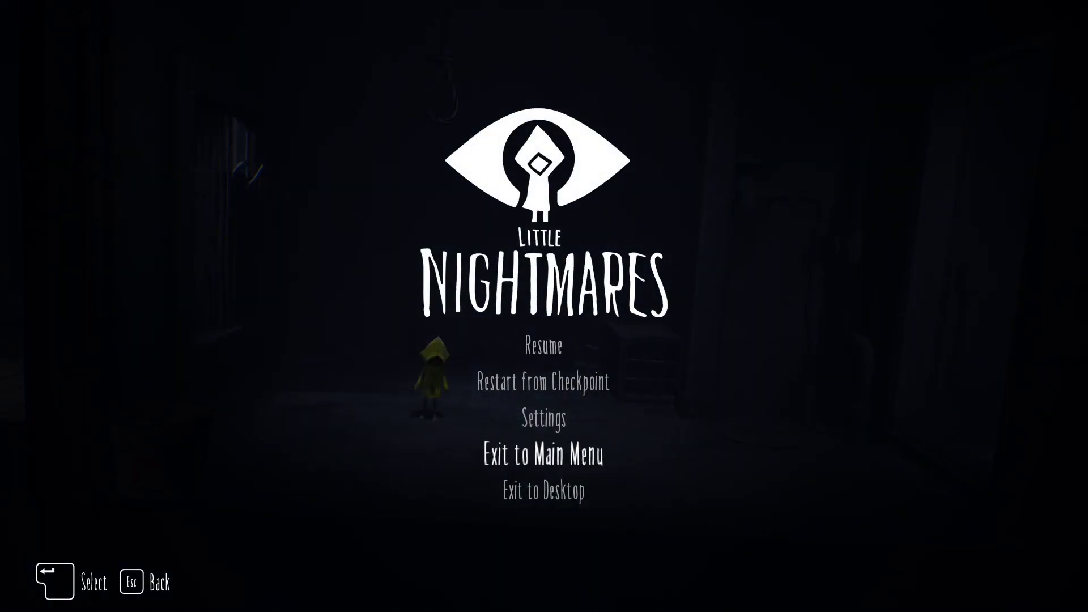